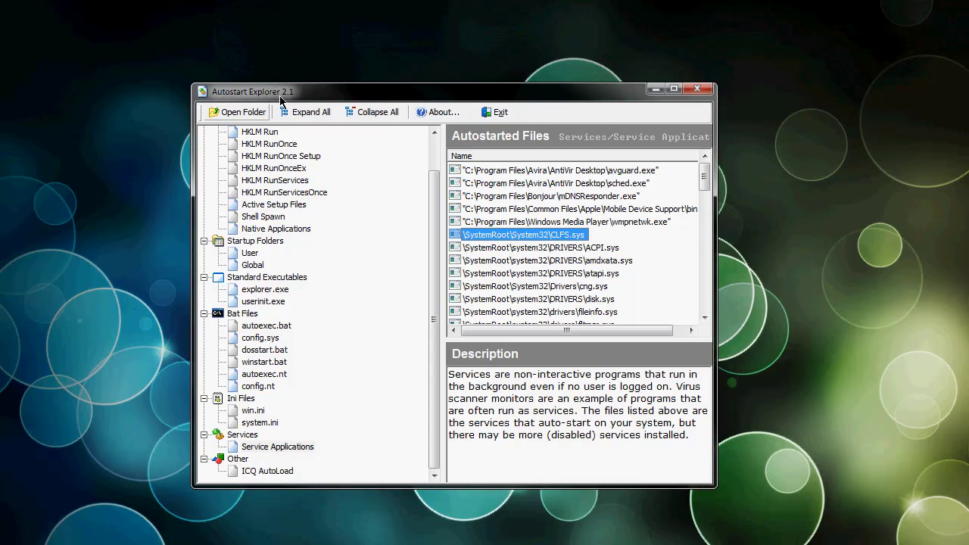
- Move the Autostart Explorer window aside to view the program files on the desktop, and move it back
left_click_drag(401, 93, 354, 430)
left_click(415, 175)
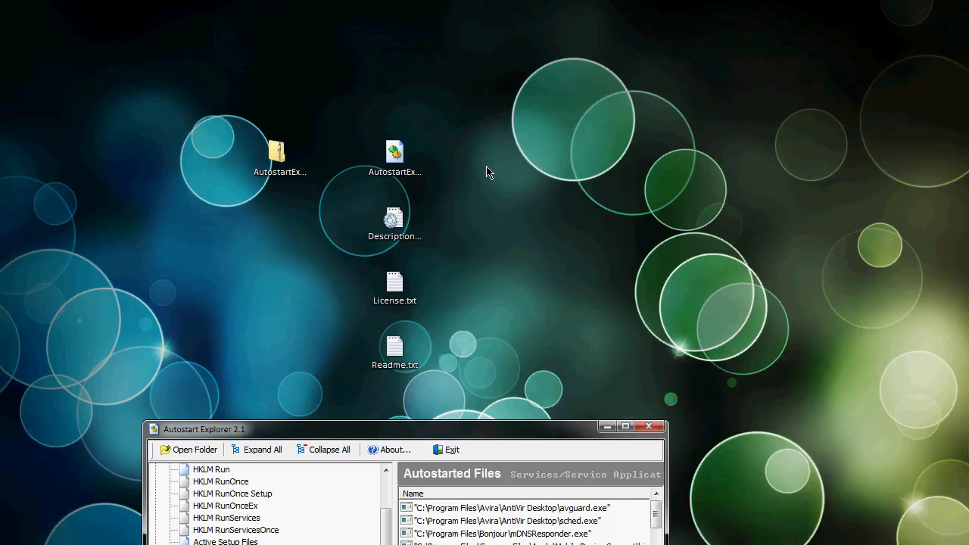
left_click_drag(490, 435, 530, 79)
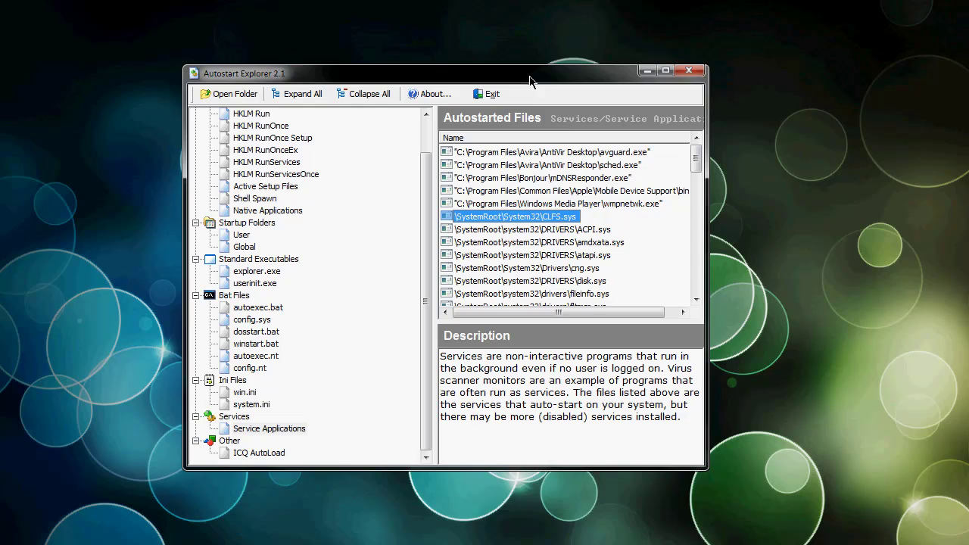
- Display the autostarted files of the HKLM Run registry key and read its description
left_click(328, 172)
left_click(252, 113)
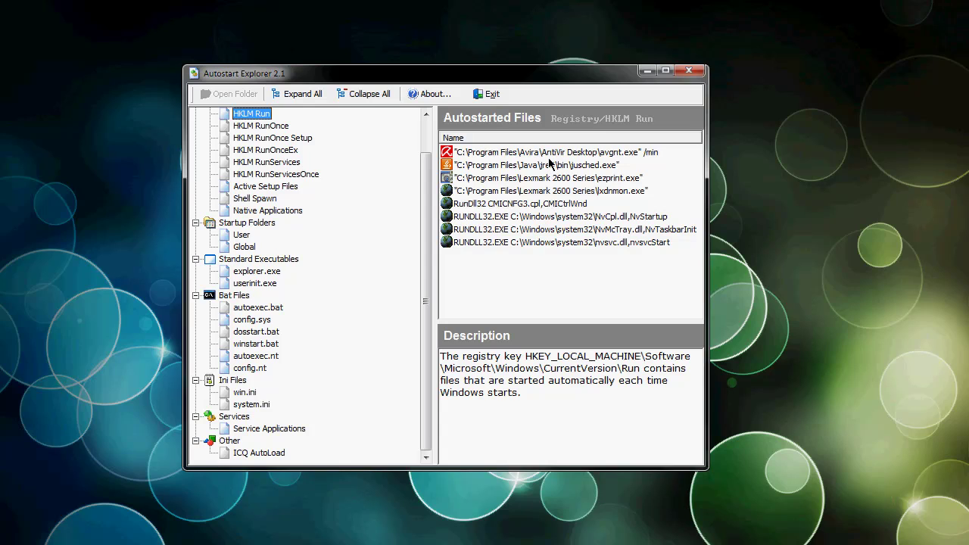
triple_click(540, 367)
left_click(518, 409)
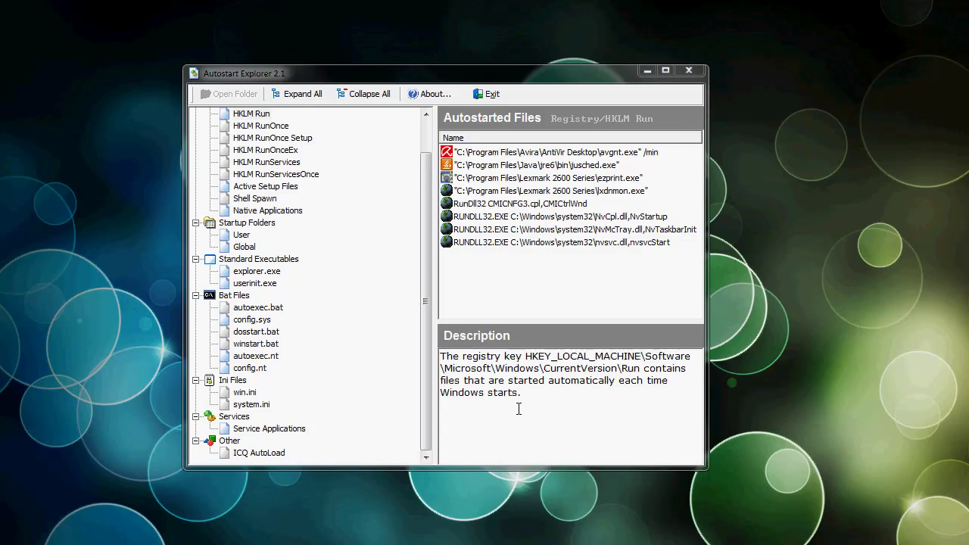
triple_click(518, 409)
left_click(519, 409)
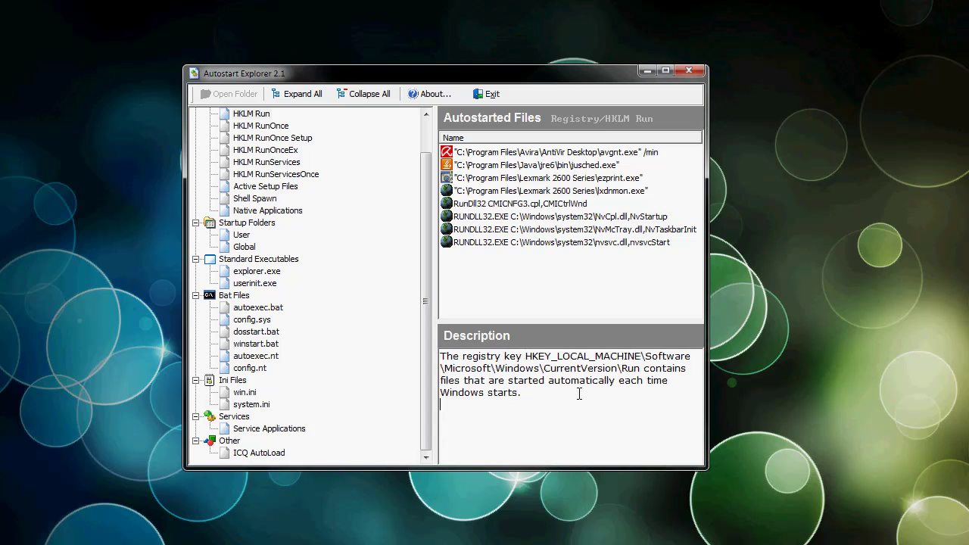
- Select individual HKLM Run entries, including the Lexmark lxdnmon.exe and the Java jusched.exe
left_click(496, 242)
left_click(499, 190)
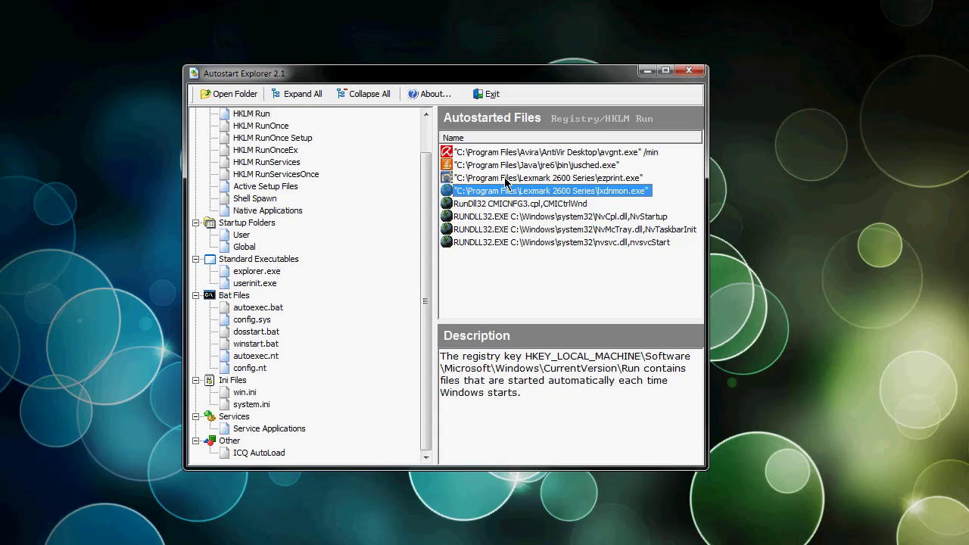
left_click(496, 165)
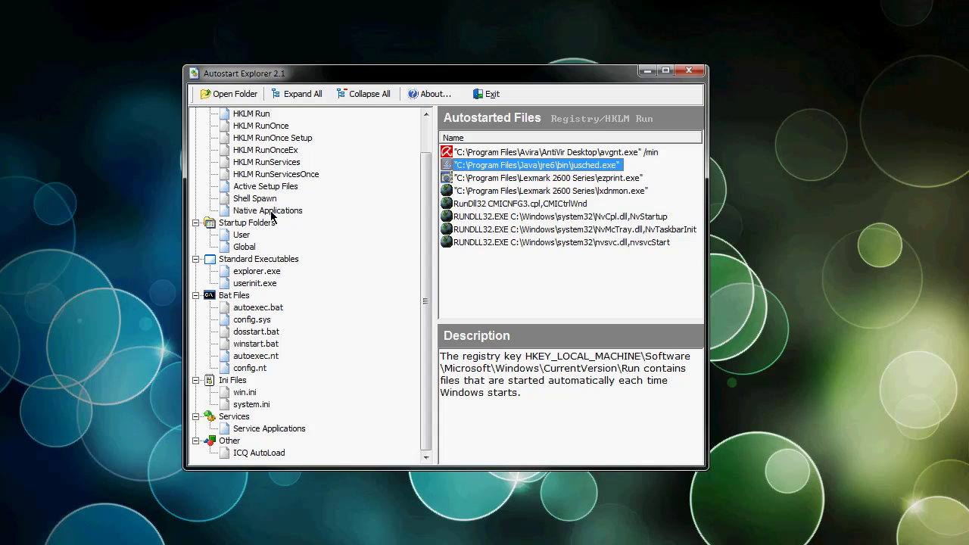
- View the autostarted files of the User startup folder and of userinit.exe under Standard Executables
left_click(236, 235)
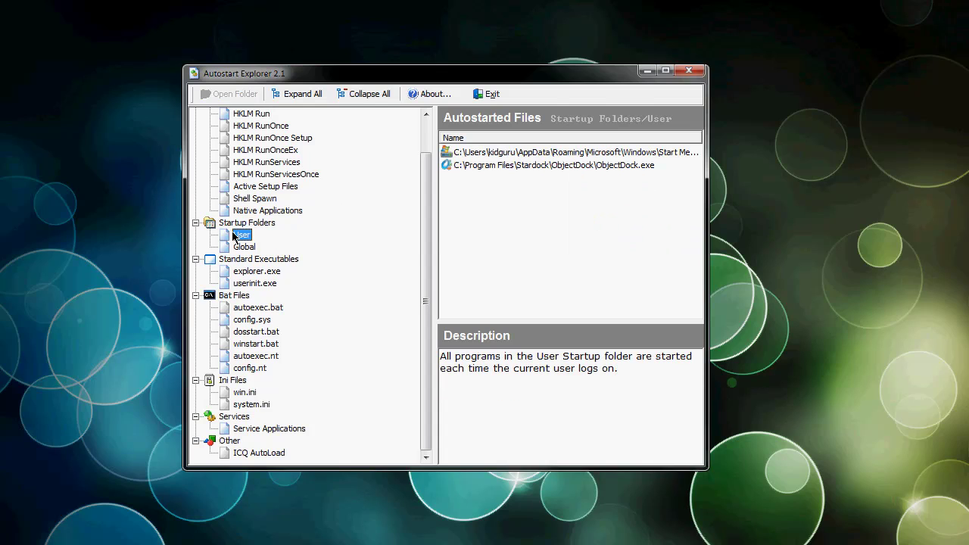
left_click(602, 184)
left_click(268, 286)
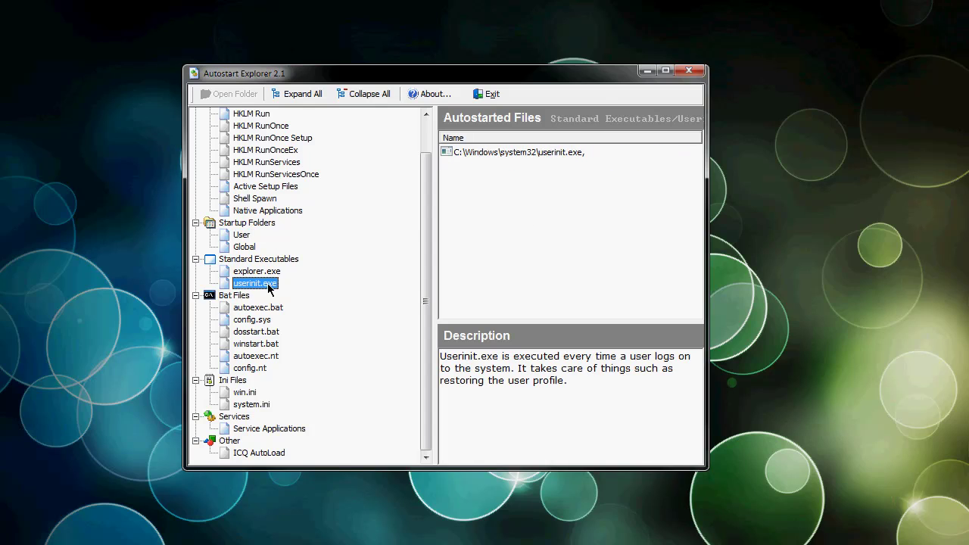
- Review the HKLM RunOnceEx, HKLM RunServicesOnce and Active Setup Files registry locations, plus the autoexec.bat and config.sys bat files
scroll(287, 212, "up", 1)
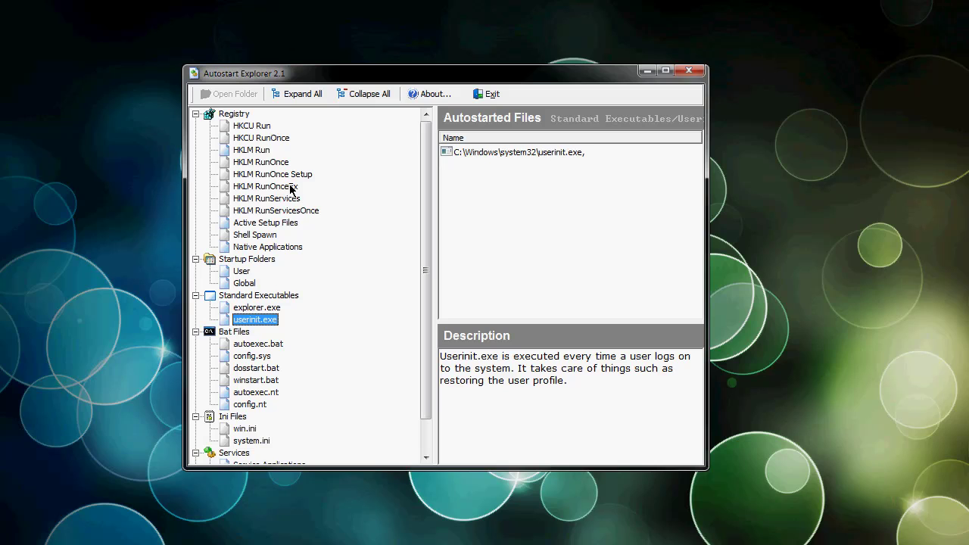
left_click(265, 187)
left_click(273, 211)
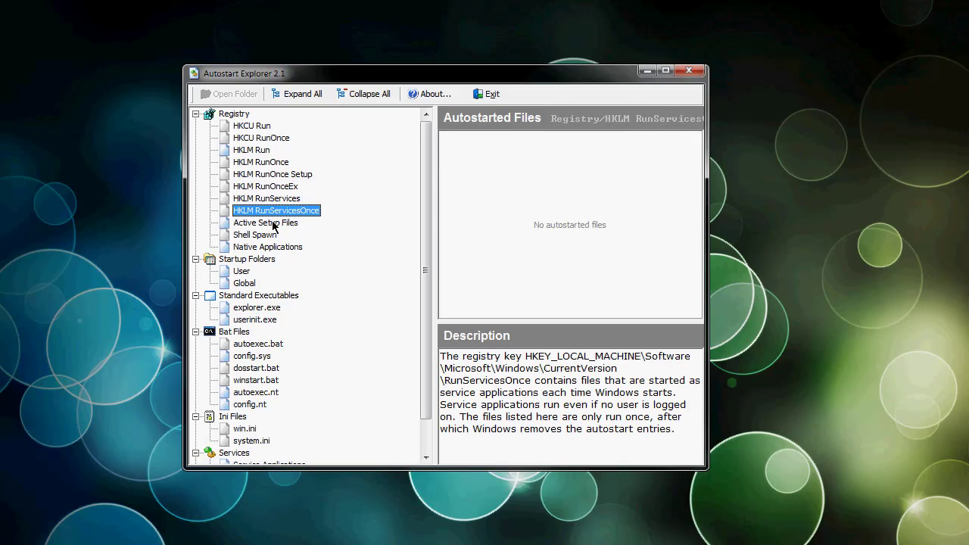
left_click(272, 223)
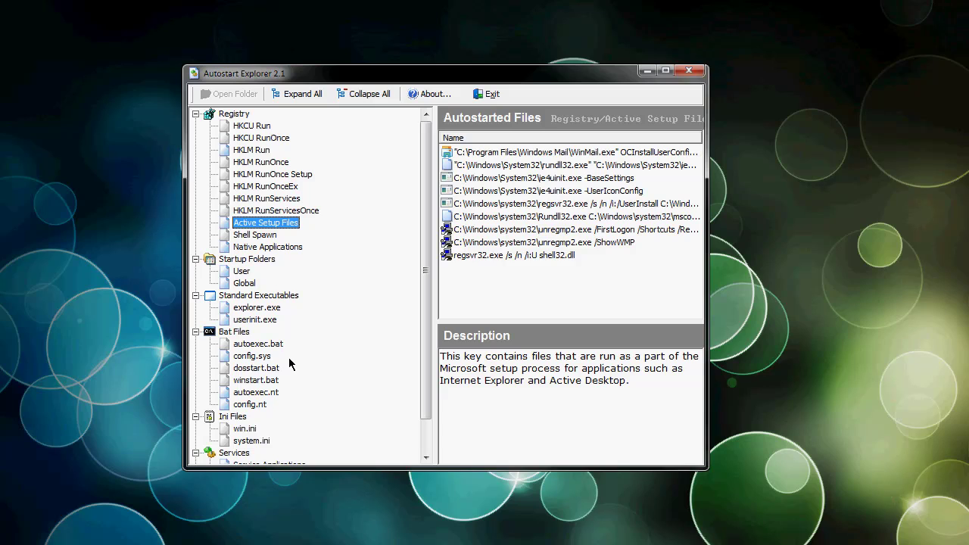
left_click(262, 346)
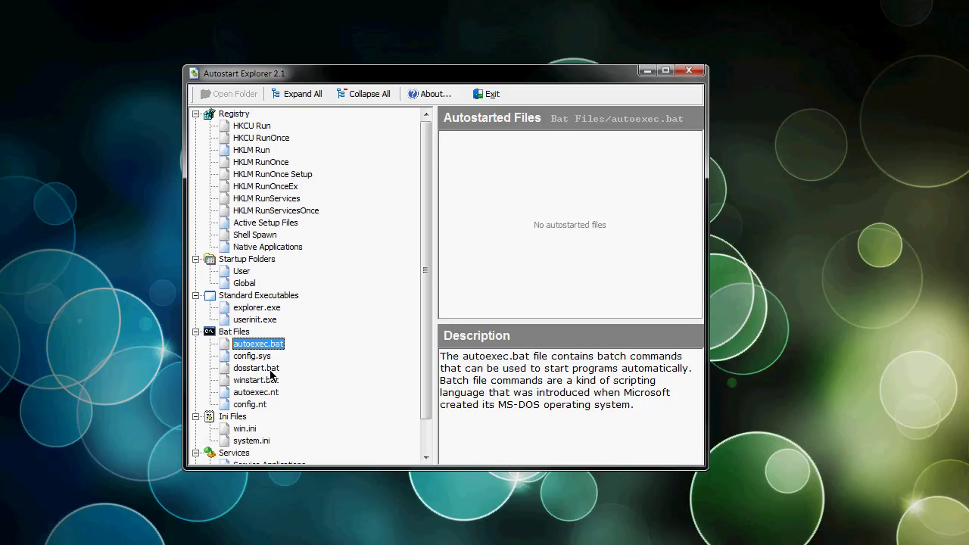
left_click(251, 356)
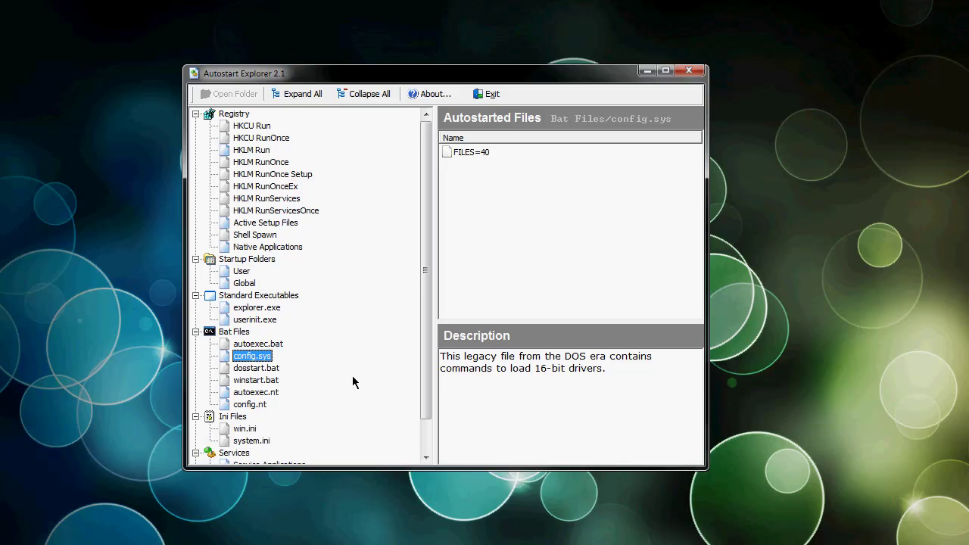
- Browse the autostarted Service Applications to the end of the list and view the ICQ AutoLoad entry
scroll(352, 376, "down", 1)
left_click(282, 427)
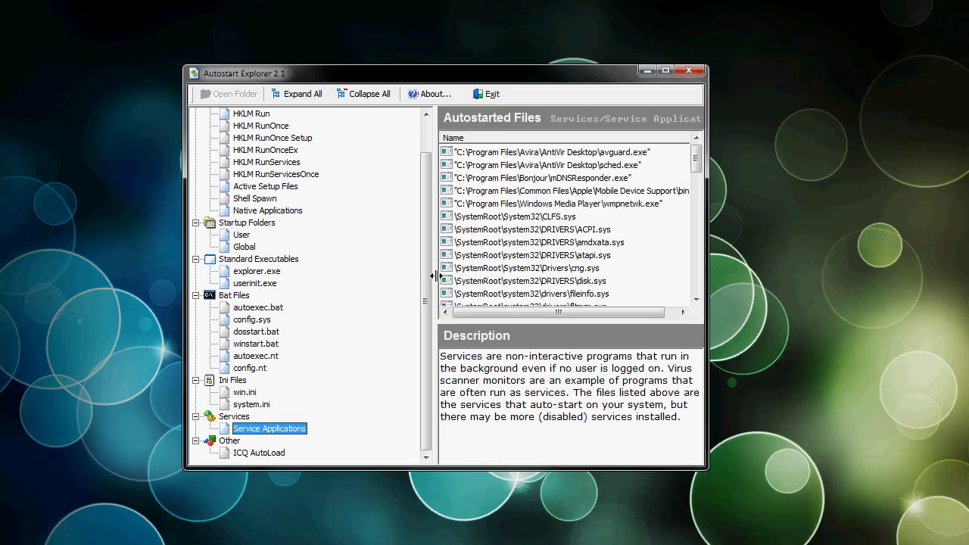
left_click(583, 273)
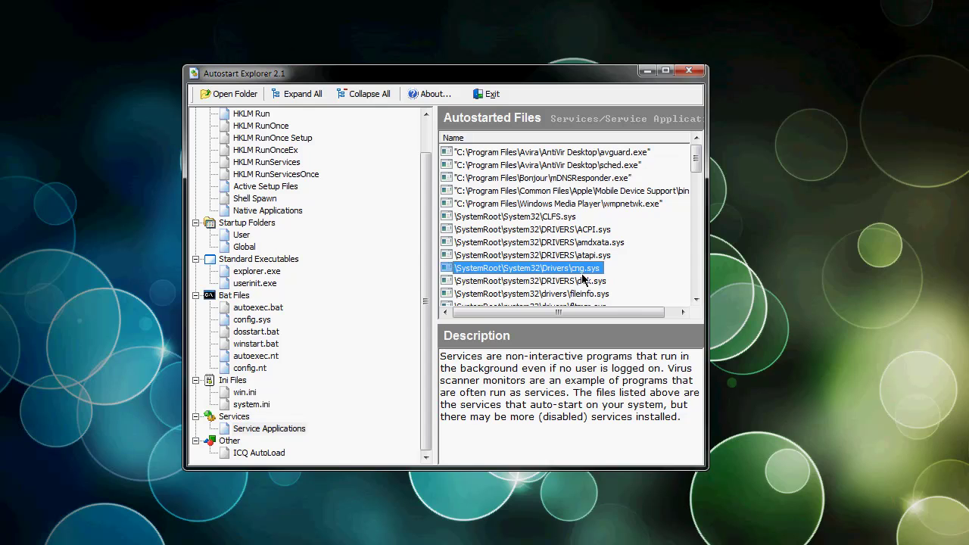
scroll(583, 279, "down", 8)
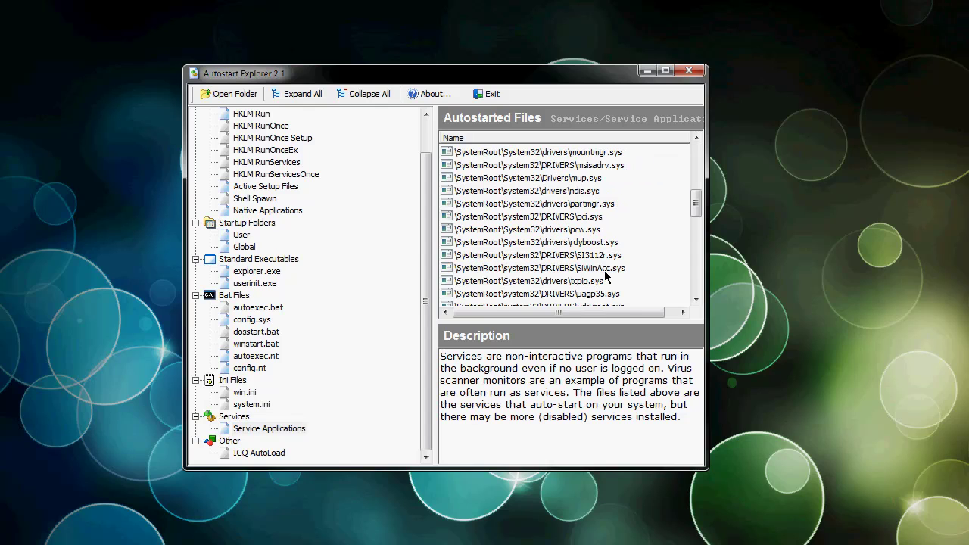
scroll(609, 274, "down", 3)
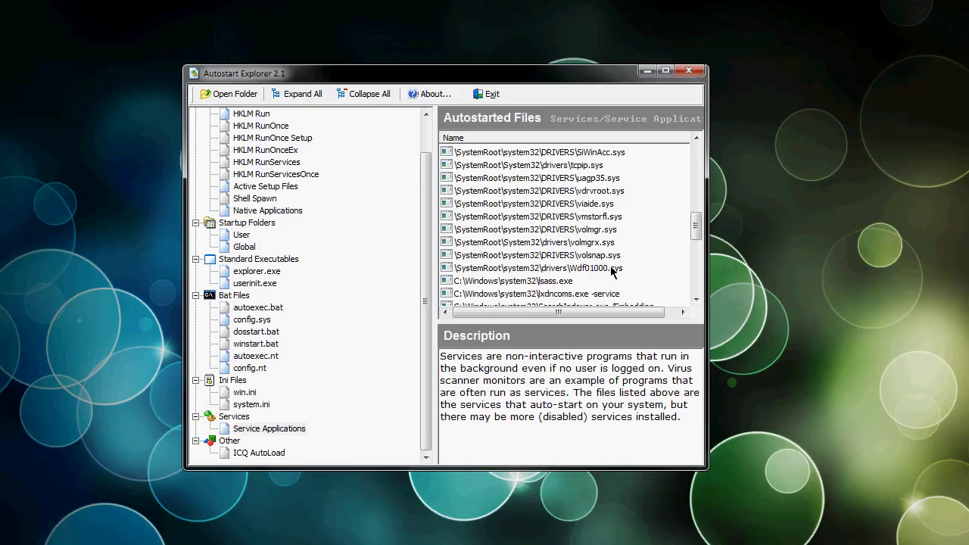
scroll(612, 273, "down", 5)
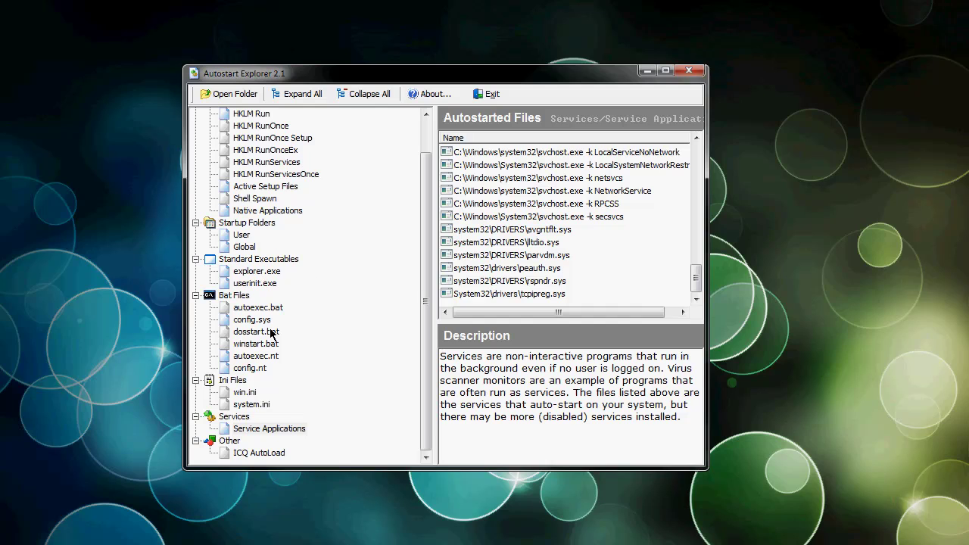
left_click(261, 453)
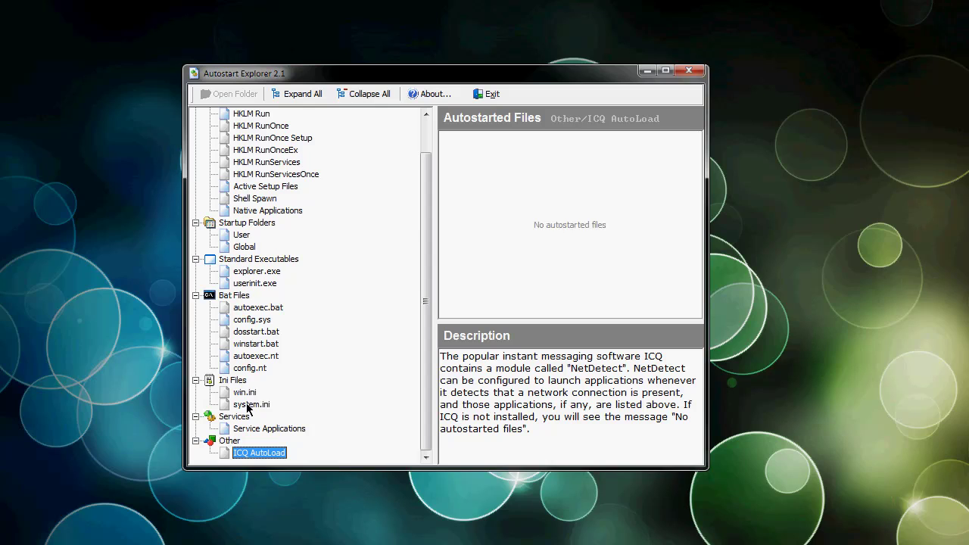
- Reopen the Service Applications list and go through its entries, selecting volmgrx.sys and lltdio.sys along the way
left_click(249, 429)
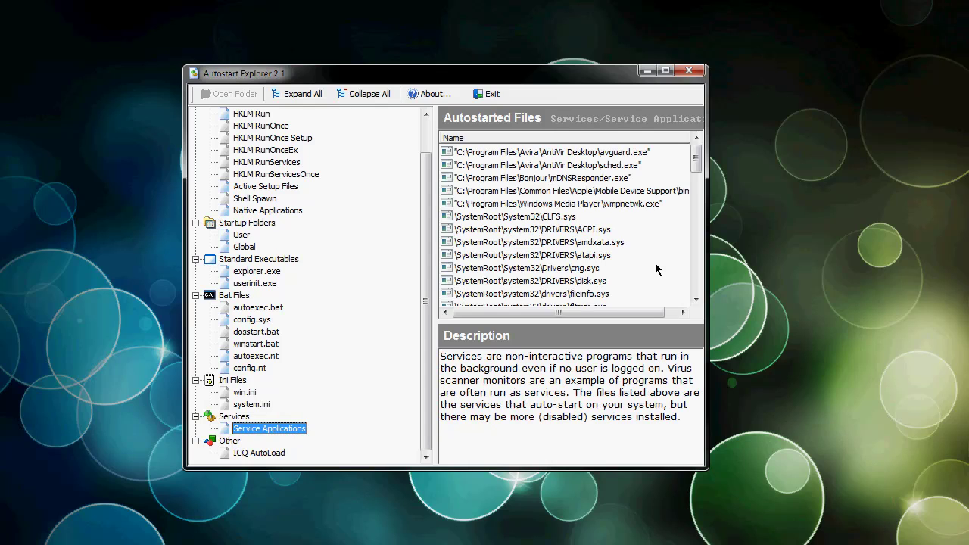
left_click(590, 230)
scroll(590, 258, "down", 7)
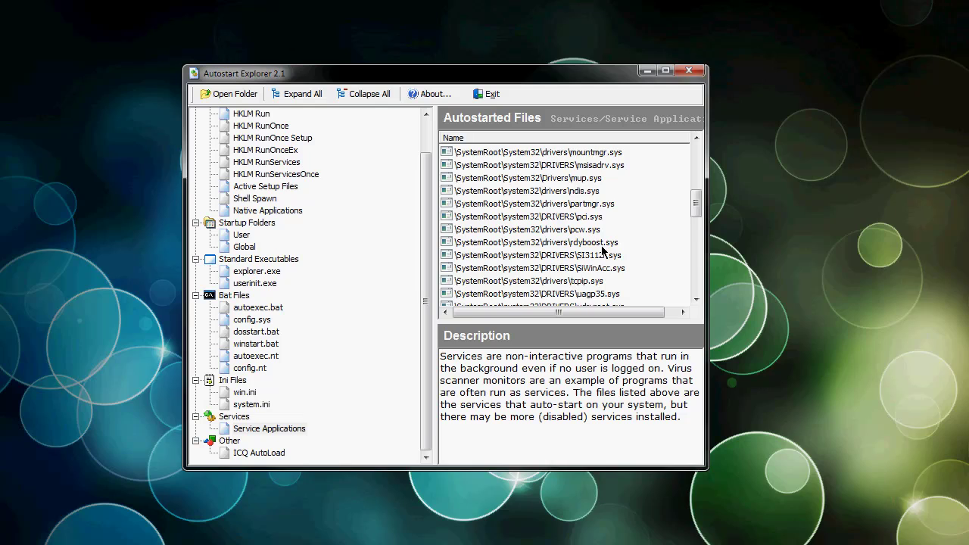
scroll(603, 250, "down", 5)
left_click(559, 203)
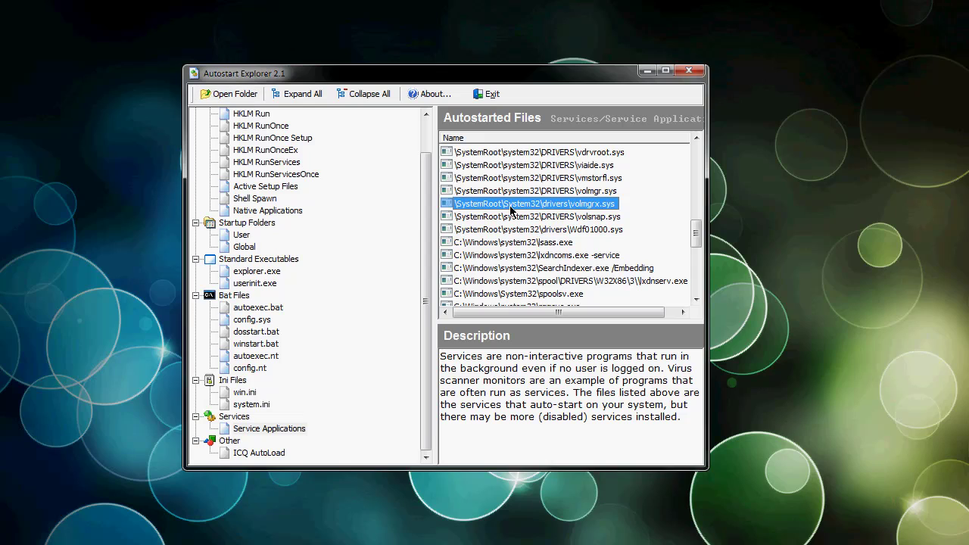
scroll(512, 210, "down", 2)
scroll(530, 224, "down", 4)
left_click(532, 244)
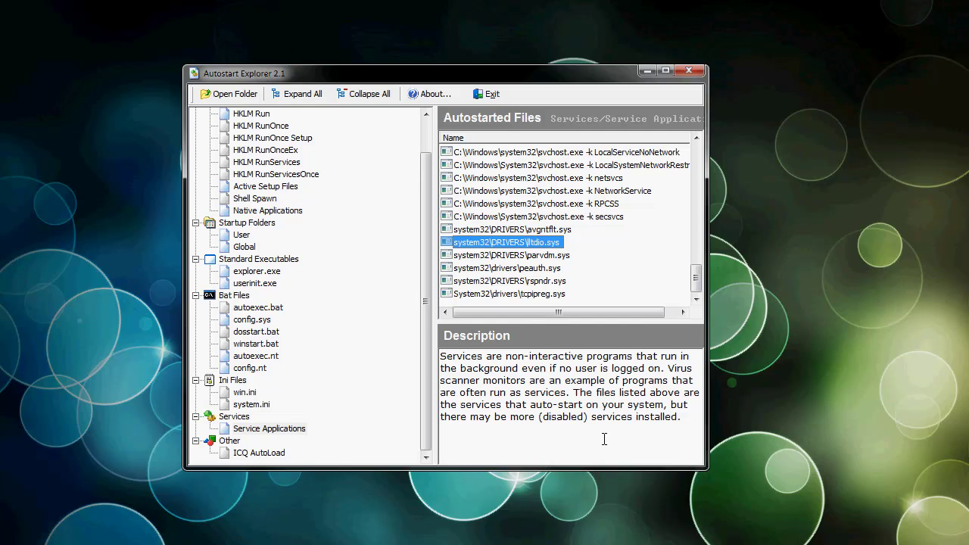
- Return to the start of the Service Applications list and select the sched.exe, wmpnetwk.exe and amdxata.sys entries
key("alt+Tab")
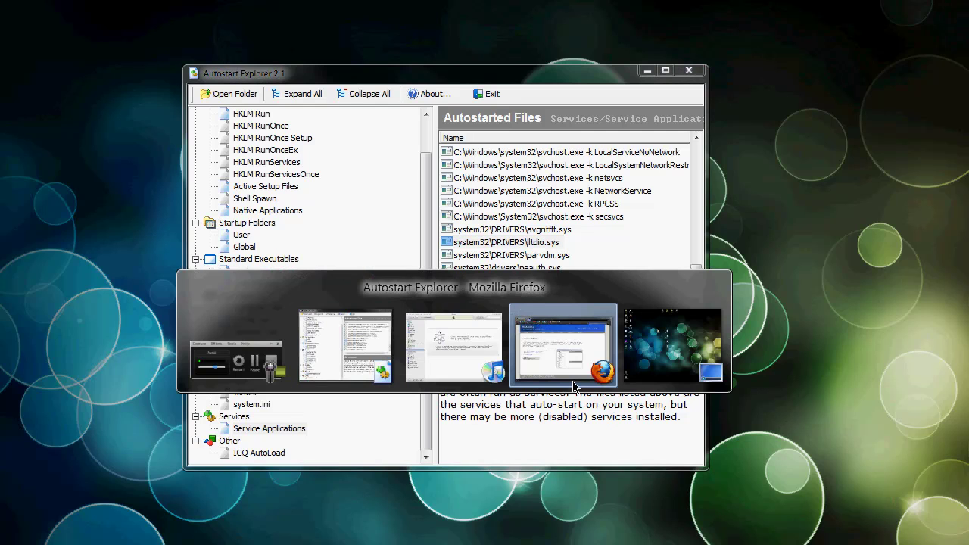
key("Escape")
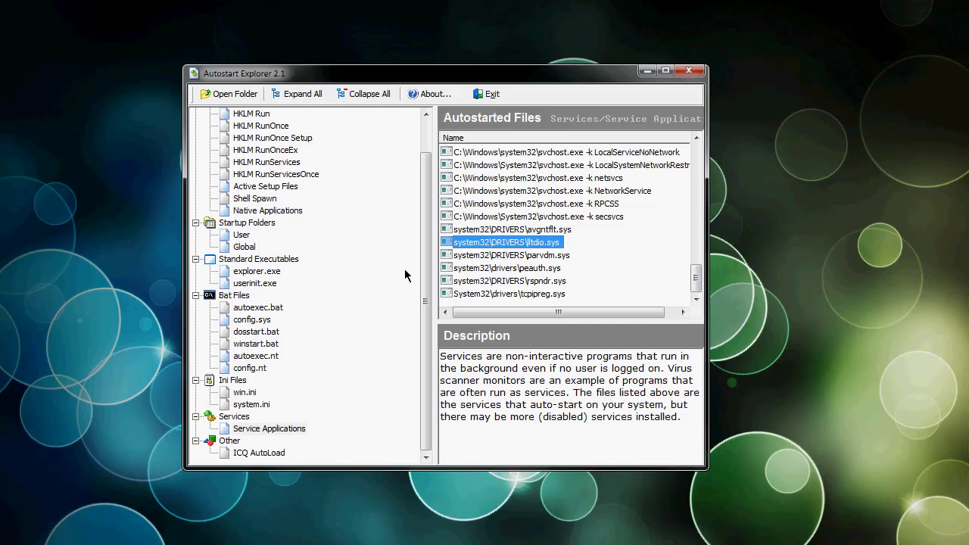
left_click(405, 276)
scroll(405, 276, "up", 1)
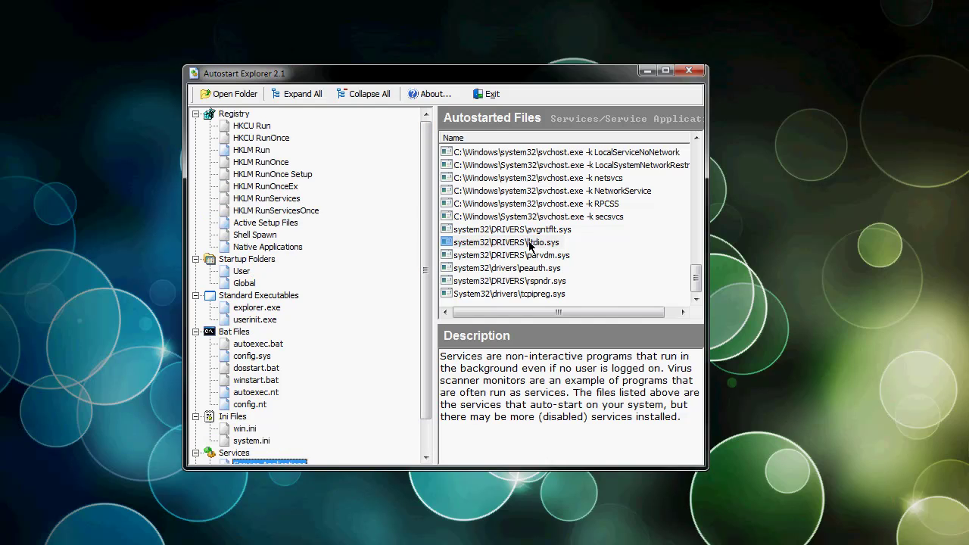
scroll(530, 245, "up", 5)
scroll(530, 244, "up", 5)
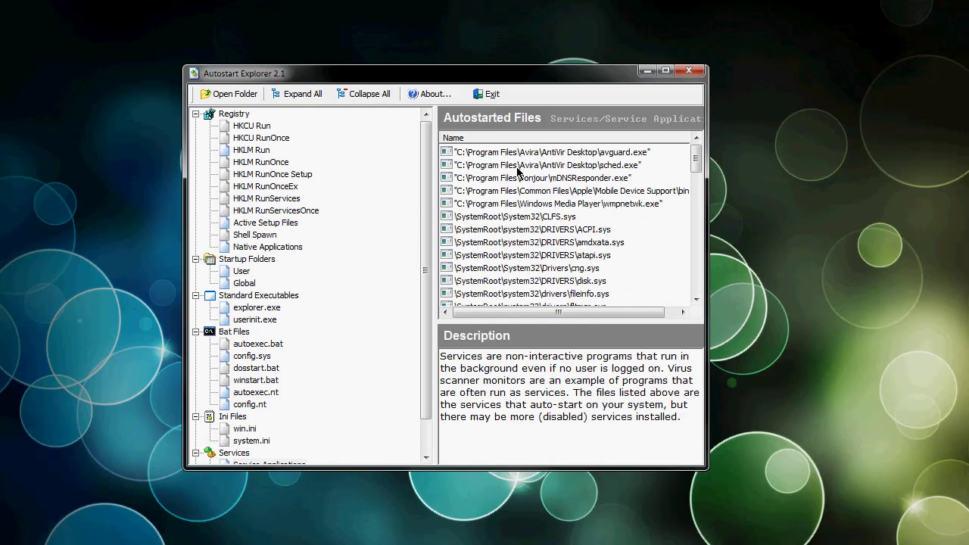
left_click(517, 166)
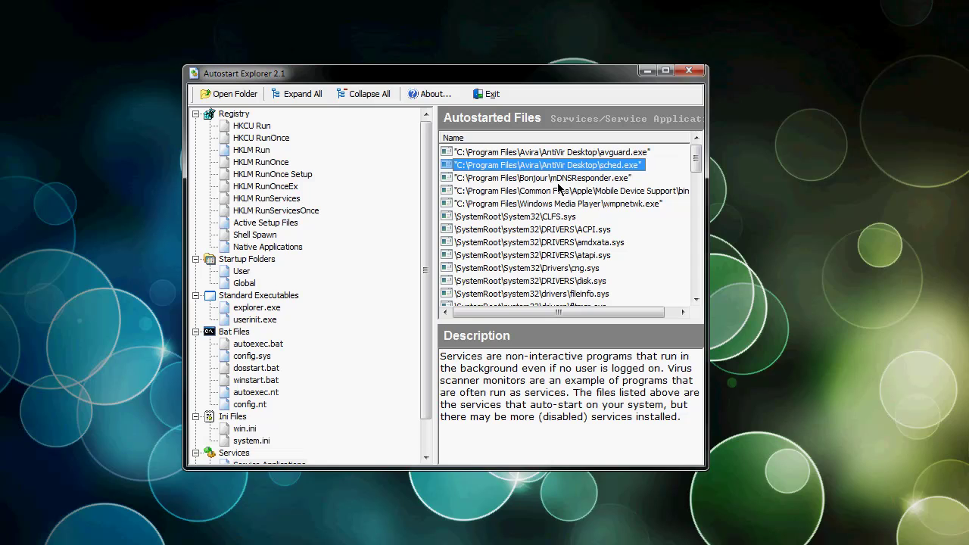
left_click(569, 205)
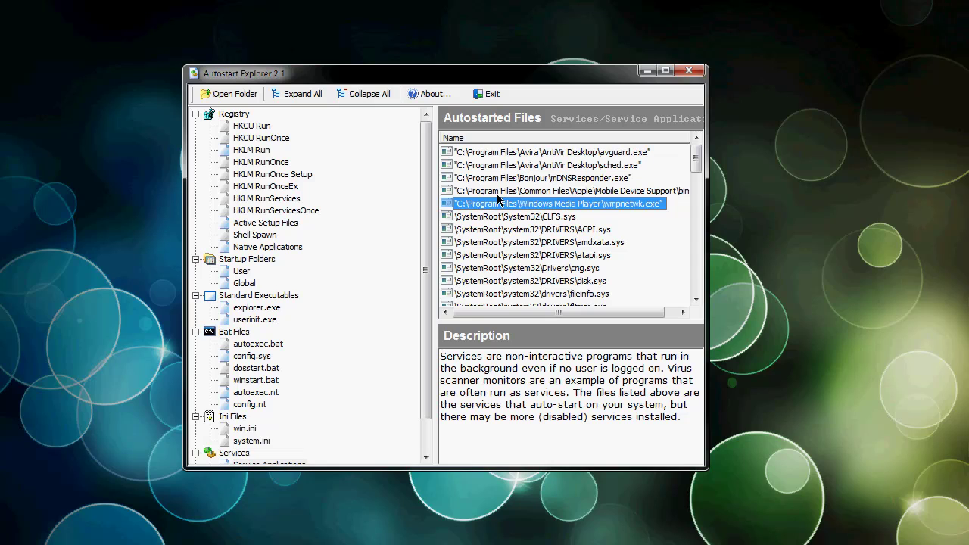
key("Down")
key("Down")
key("Down")
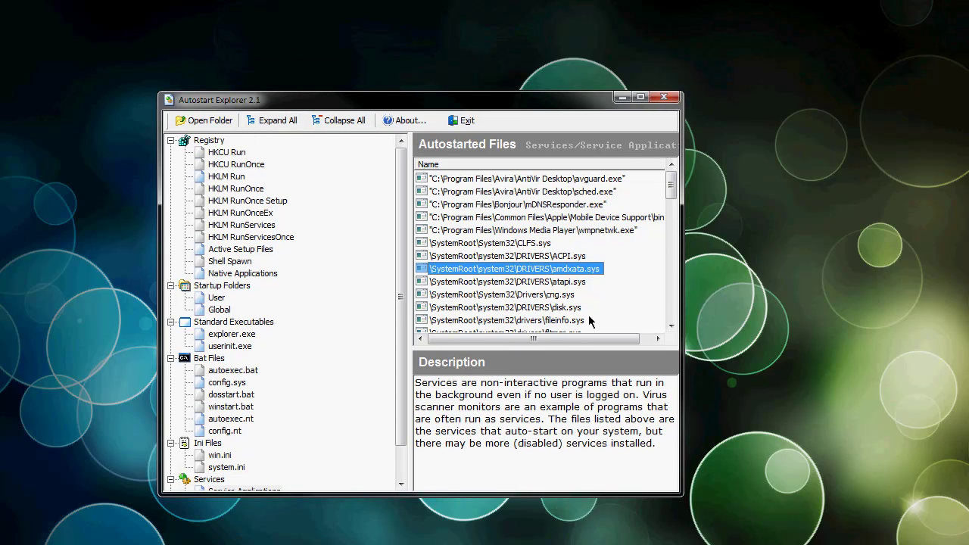
- Open the file properties of the Avira avguard.exe service from the autostarted files, and close them after viewing
right_click(547, 307)
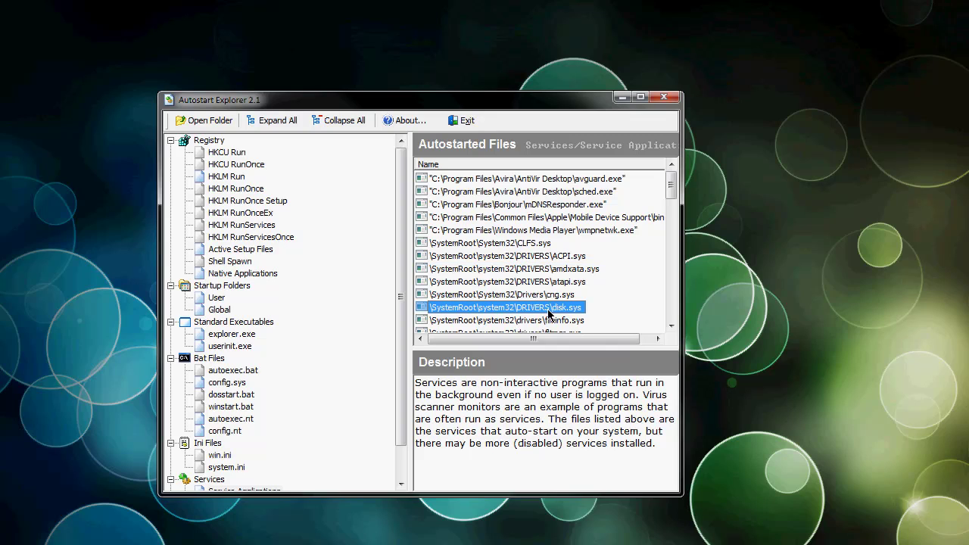
right_click(553, 282)
right_click(554, 281)
right_click(541, 256)
right_click(527, 180)
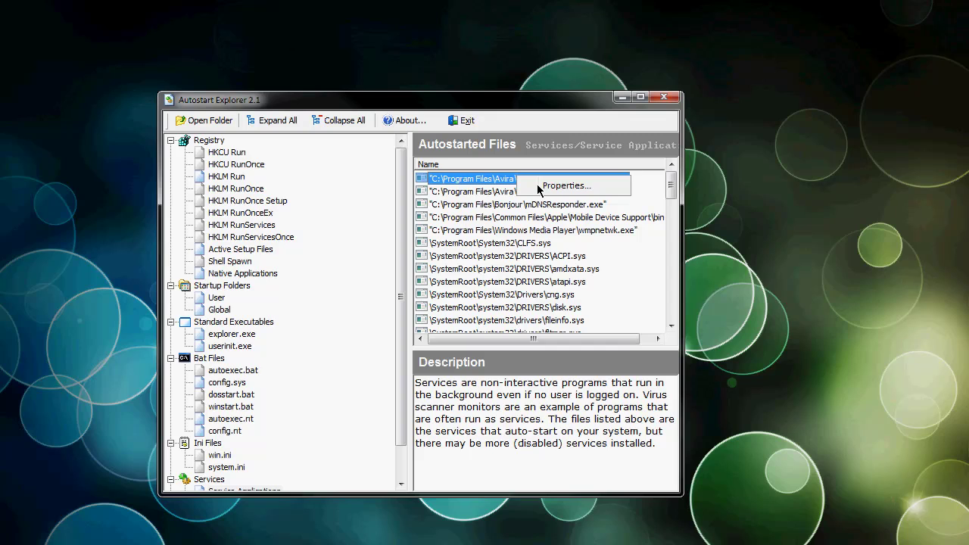
left_click(537, 184)
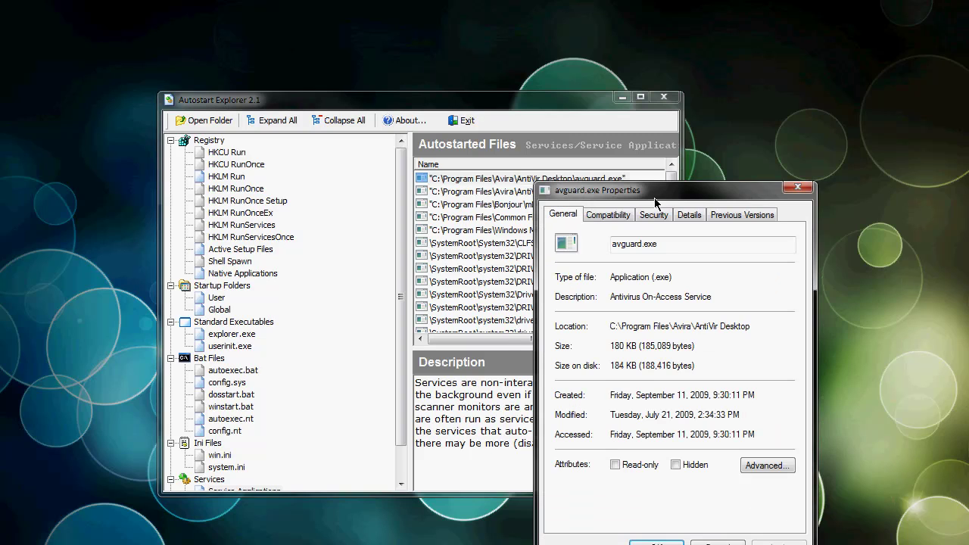
left_click_drag(654, 197, 344, 124)
left_click(487, 116)
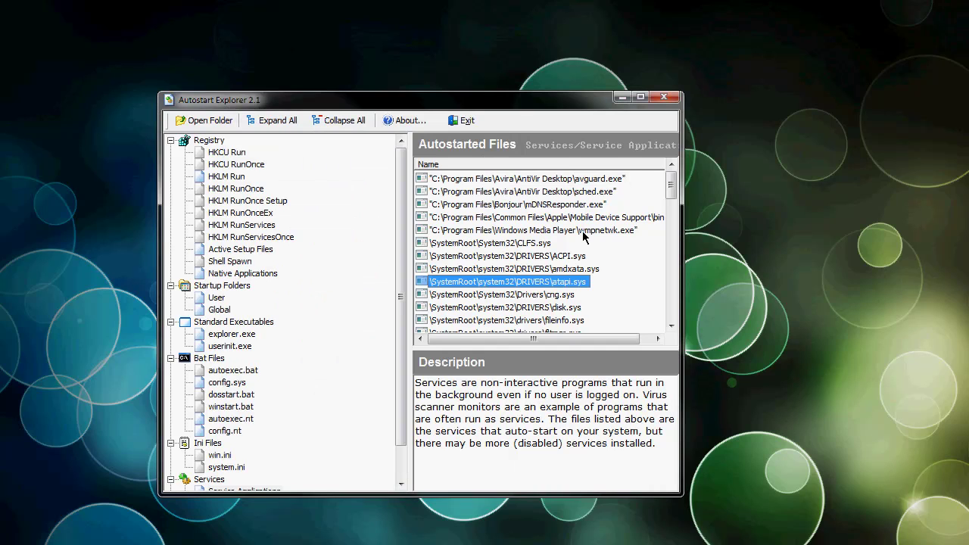
- Open the folder containing the Avira avguard.exe service file, widen its window to view the contents, and close it
left_click(553, 180)
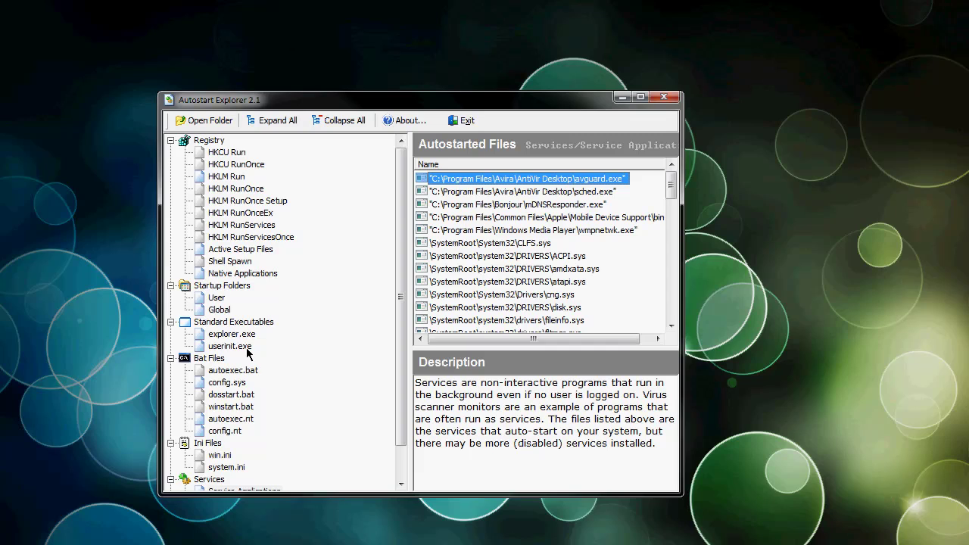
left_click(207, 120)
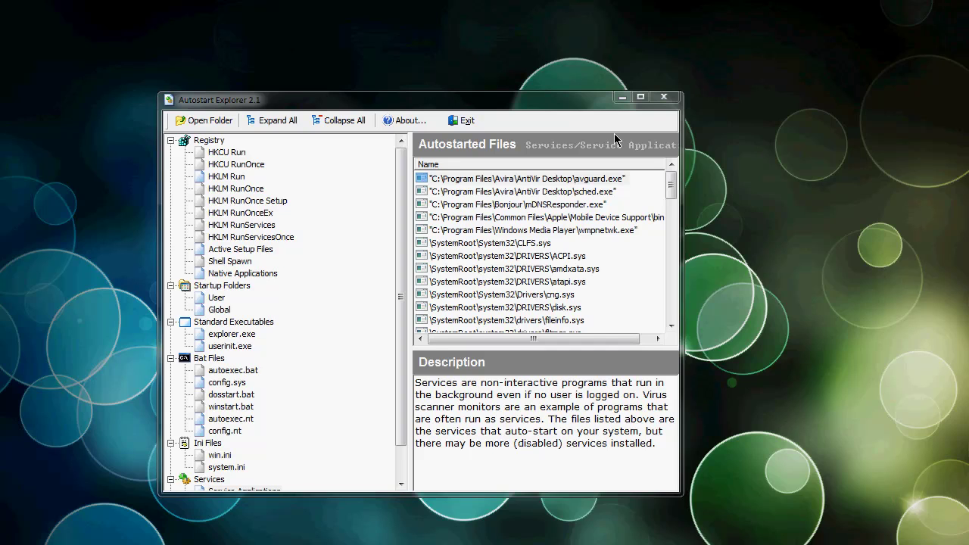
left_click_drag(615, 138, 605, 113)
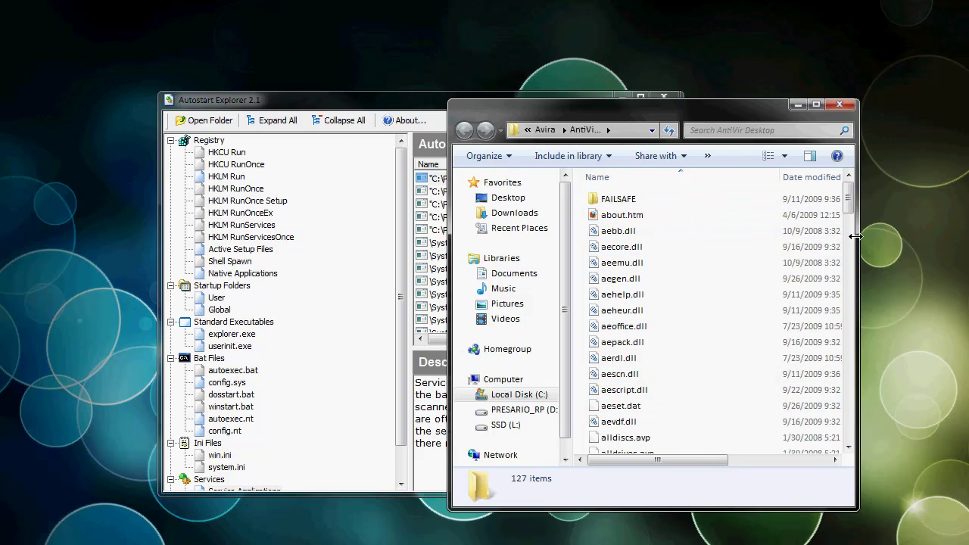
left_click_drag(856, 237, 945, 237)
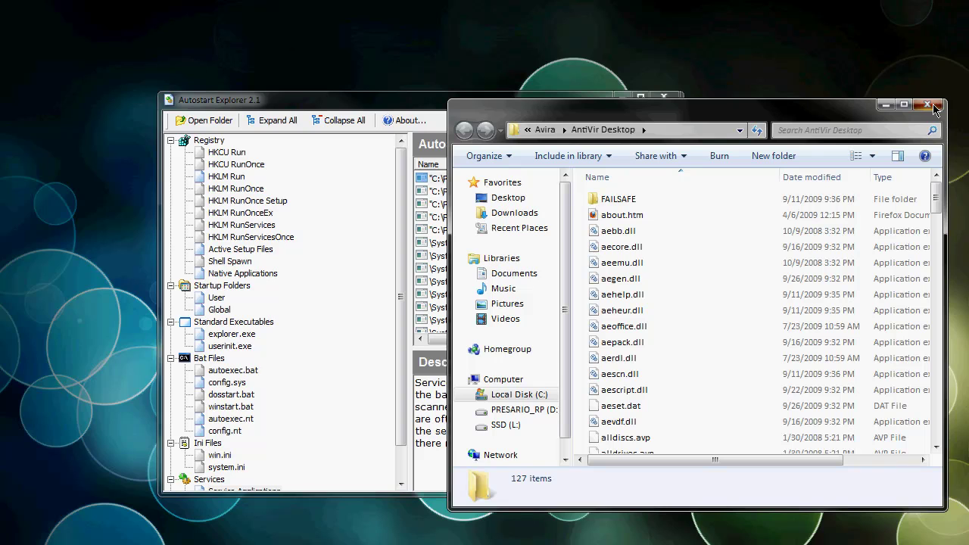
left_click(927, 104)
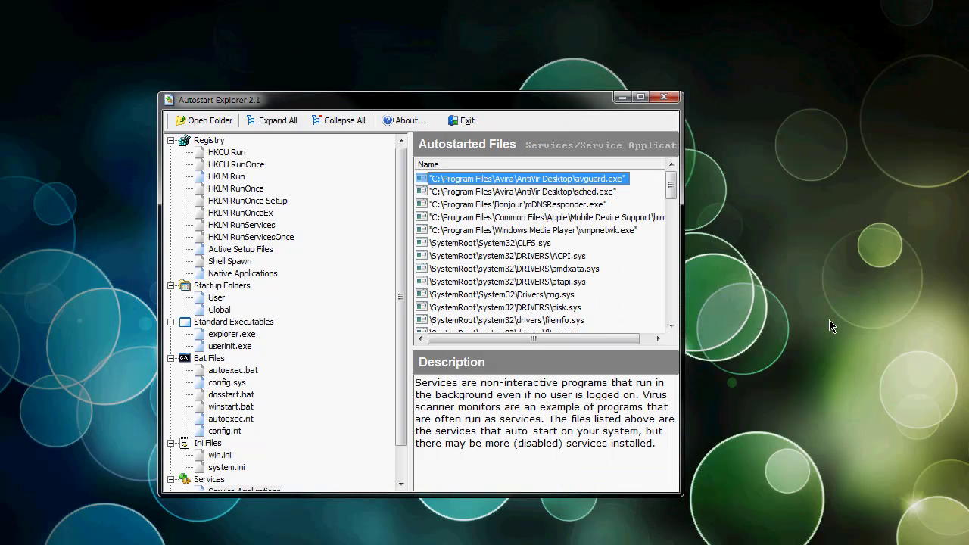
- Select the Bonjour mDNSResponder.exe entry and browse further down the autostarted Service Applications
left_click(593, 205)
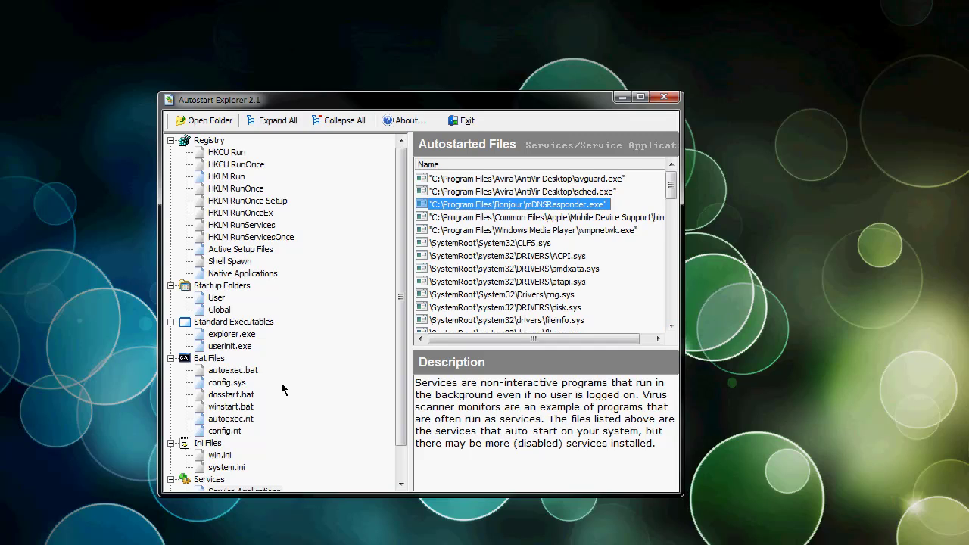
scroll(404, 423, "down", 3)
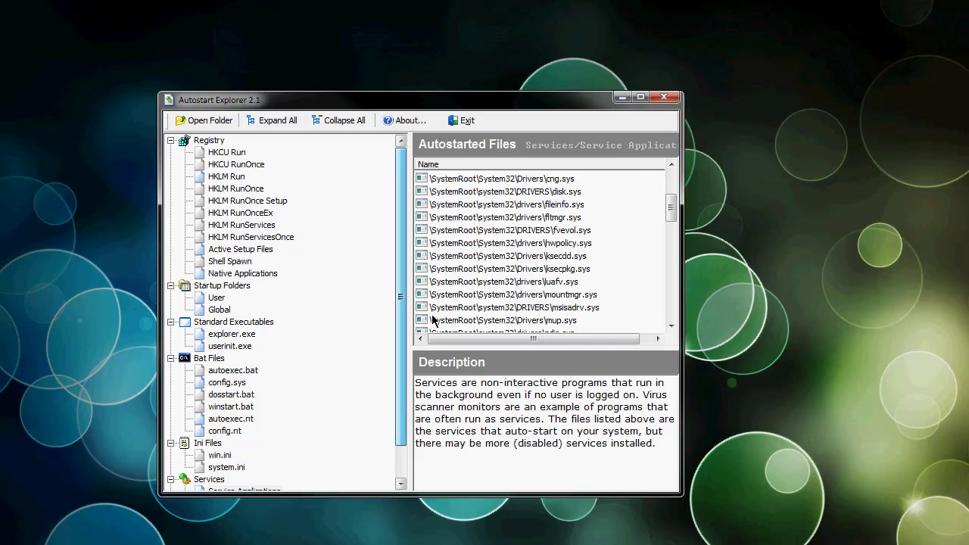